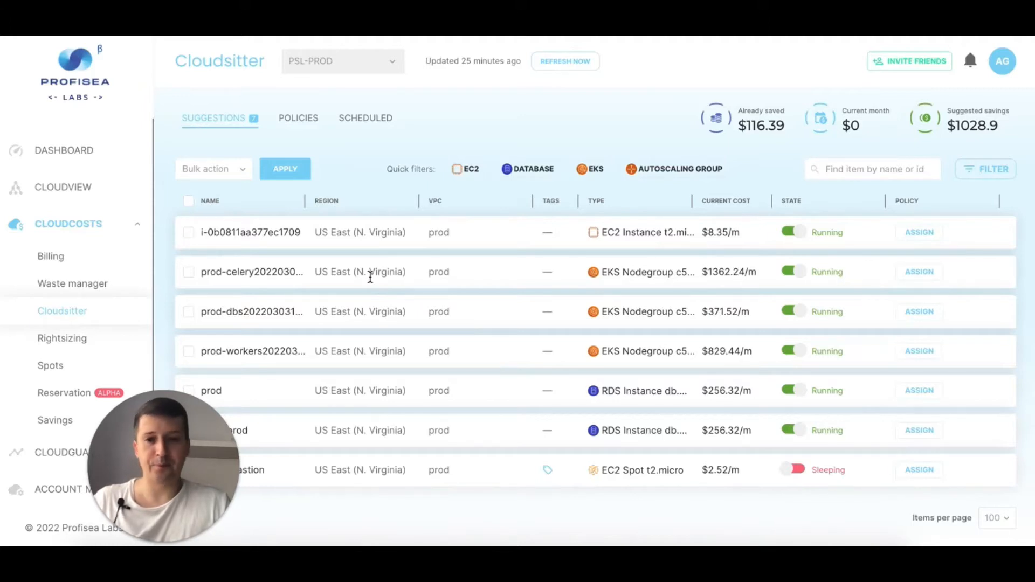
# Start a new Cloudsitter policy for PSL-PROD and name it "night shutdown".
pyautogui.click(291, 120)
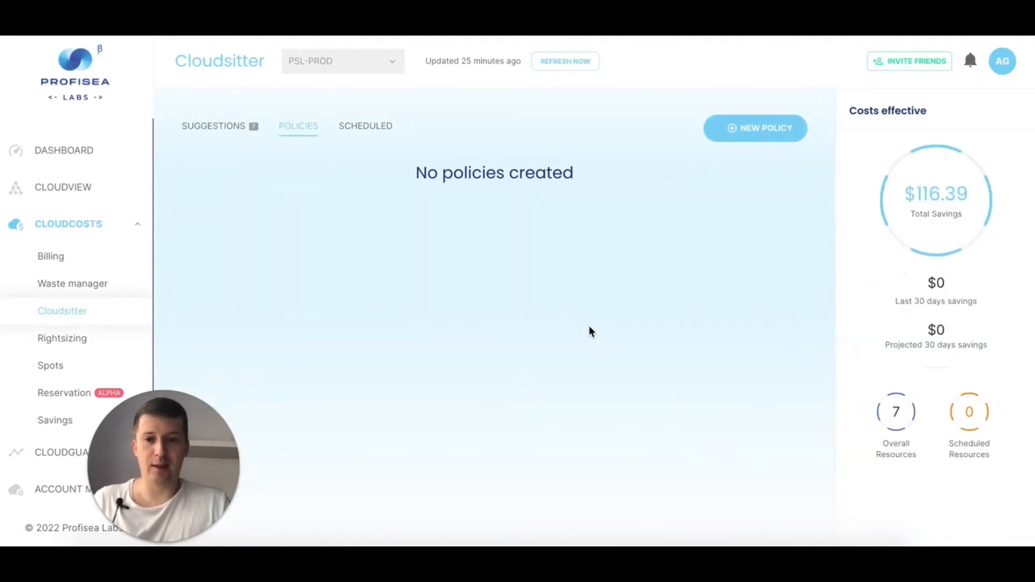
pyautogui.click(769, 137)
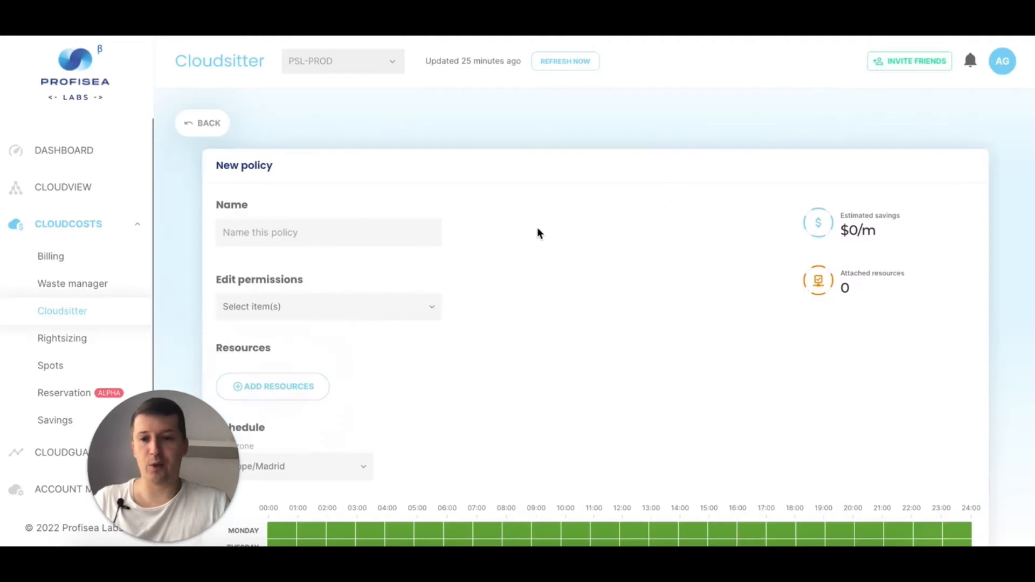
pyautogui.click(290, 227)
pyautogui.write('night')
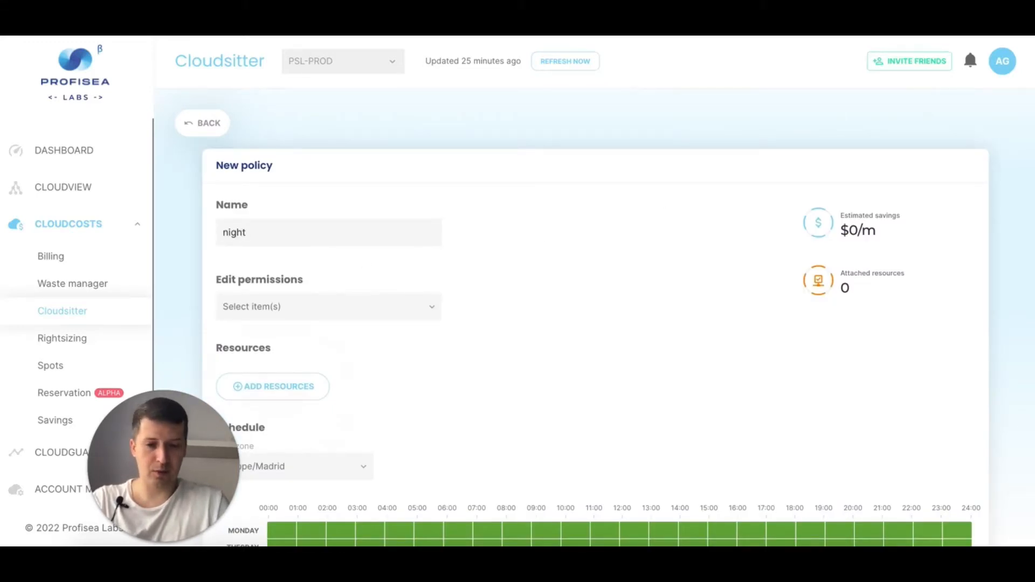
pyautogui.write(' shutdown')
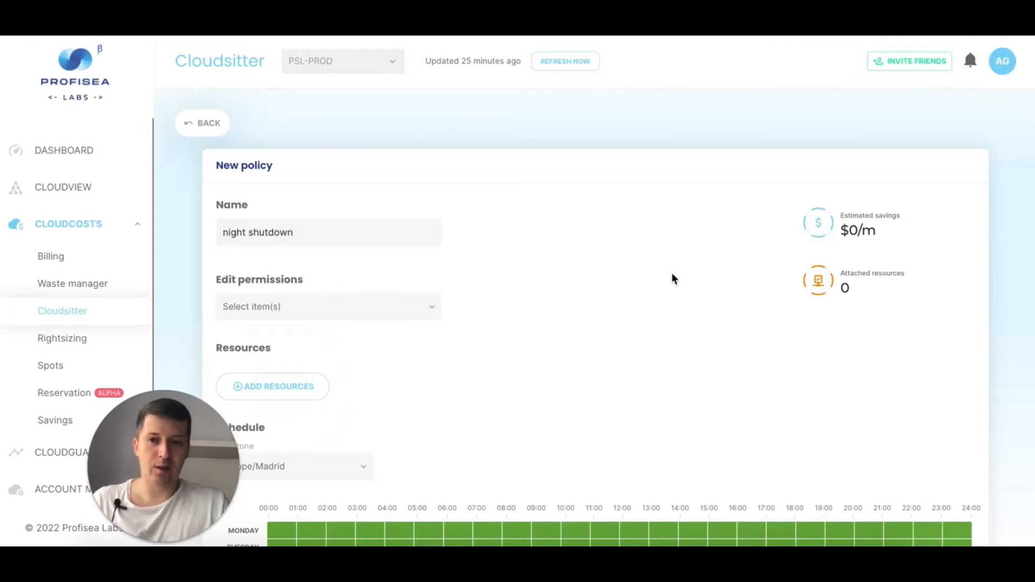
# Filter the resources to EKS and attach the prod-celery and prod-dbs node groups to the policy.
pyautogui.scroll(-3, 671, 275)
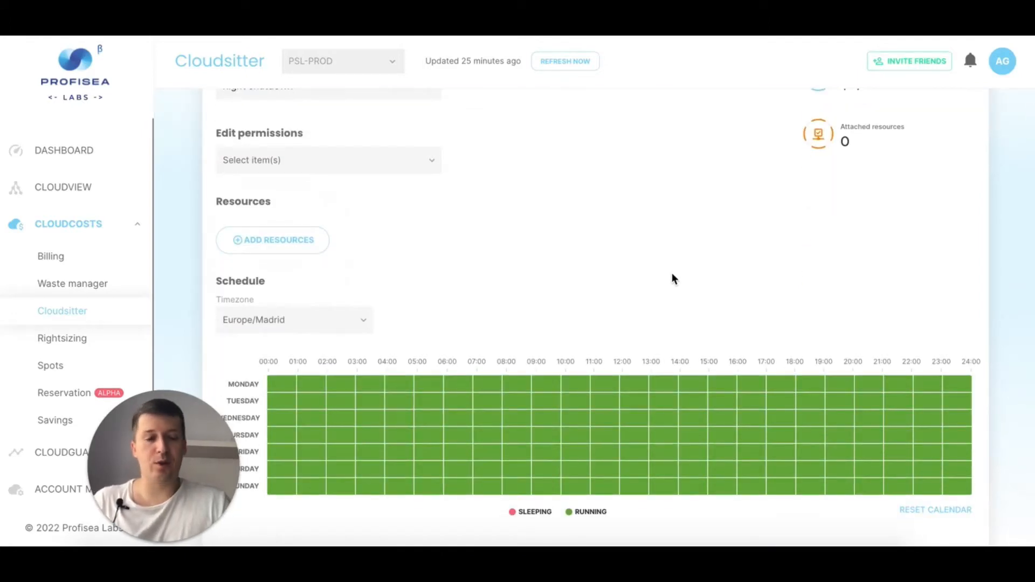
pyautogui.scroll(1, 620, 267)
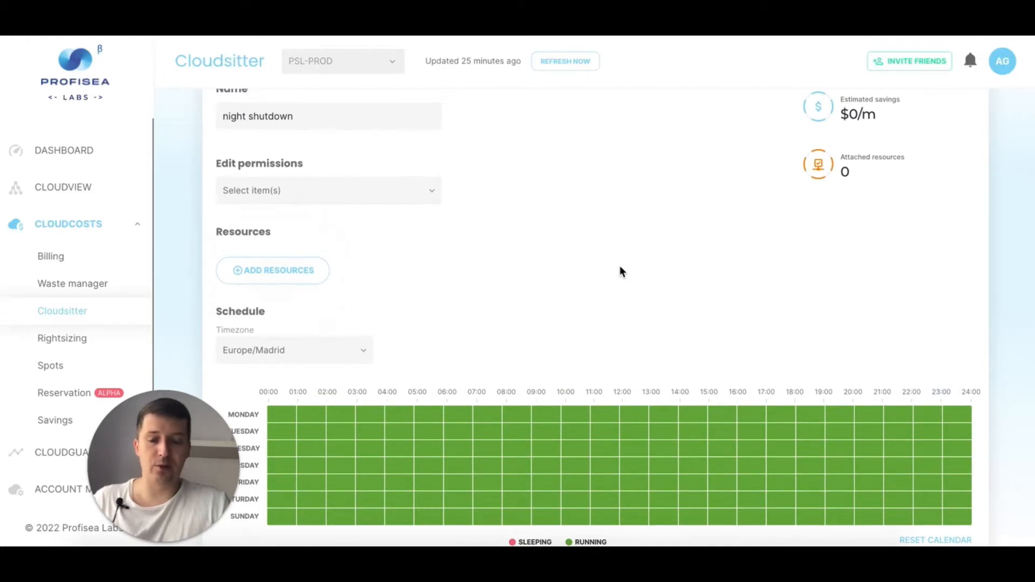
pyautogui.scroll(-1, 620, 268)
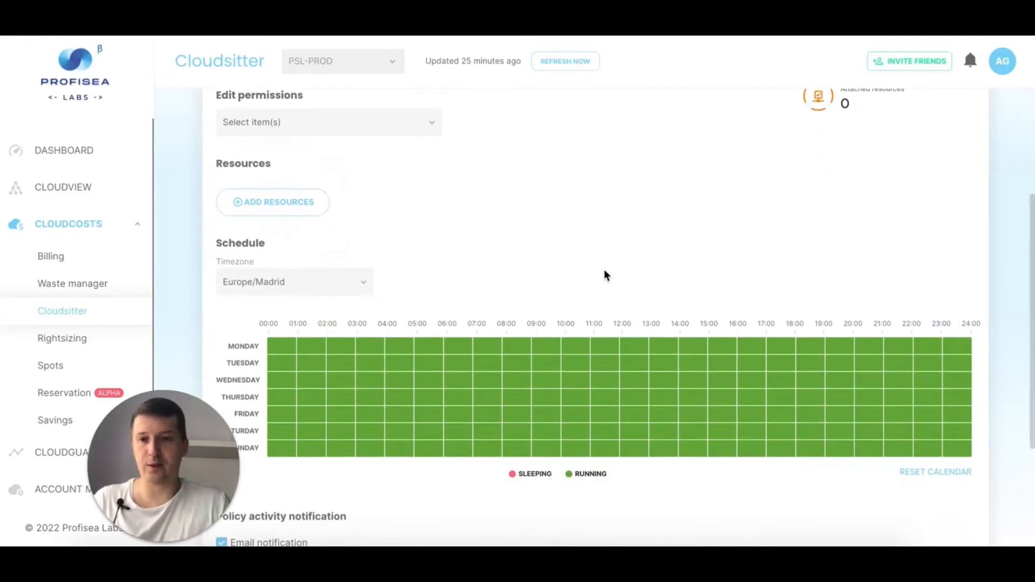
pyautogui.scroll(1, 548, 245)
pyautogui.scroll(-1, 544, 246)
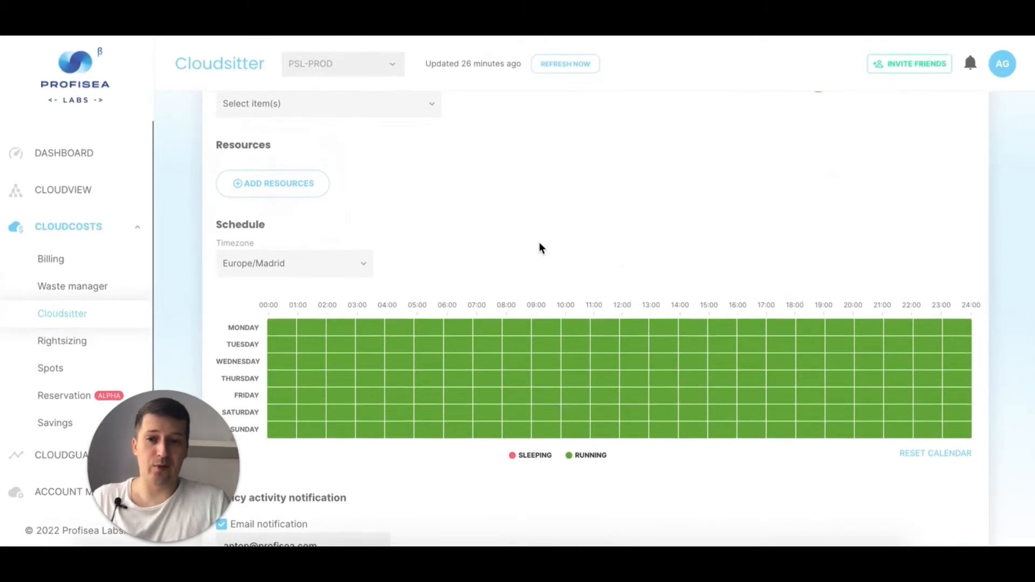
pyautogui.click(289, 185)
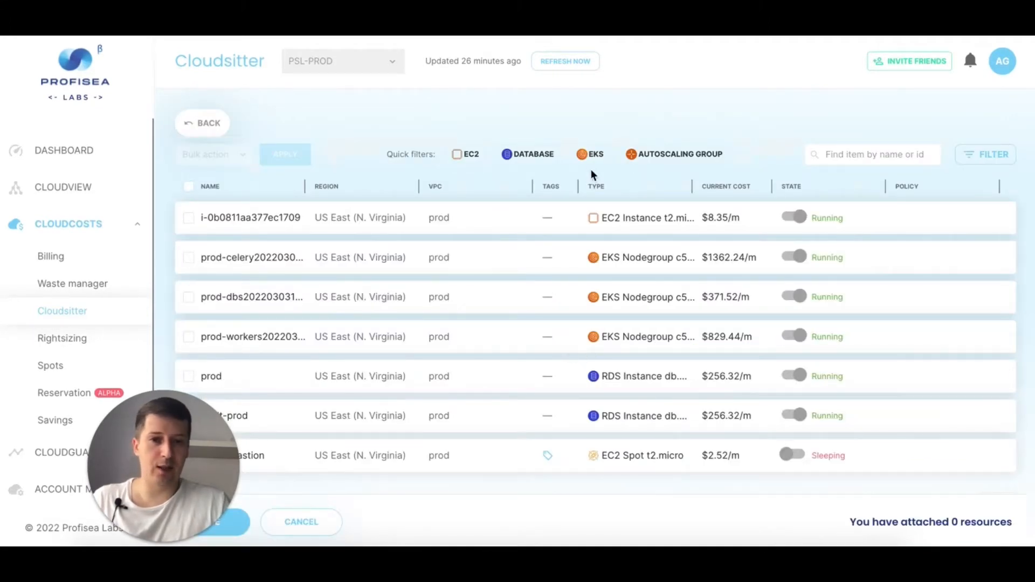
pyautogui.click(591, 155)
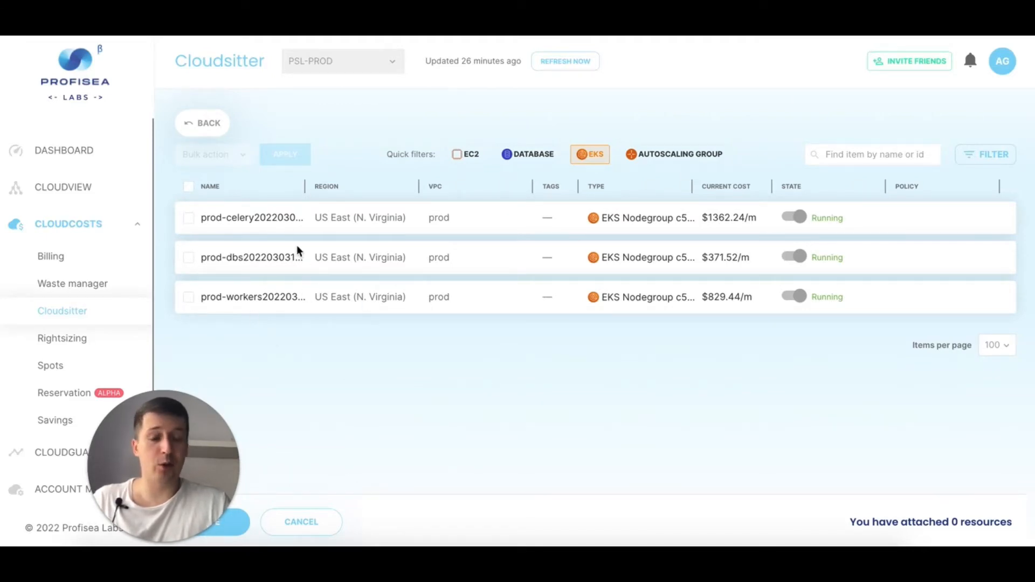
pyautogui.click(187, 220)
pyautogui.click(188, 258)
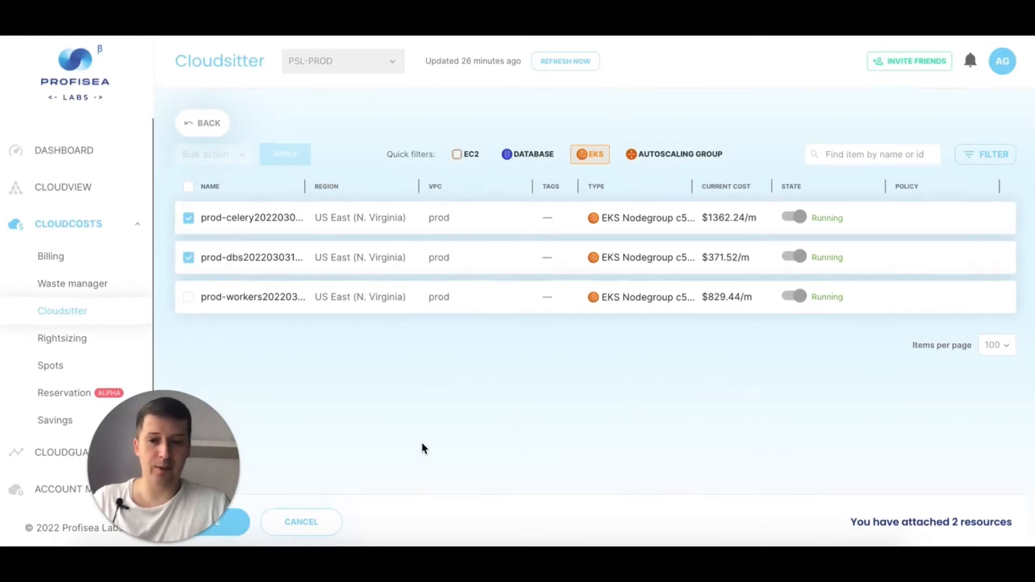
pyautogui.click(238, 522)
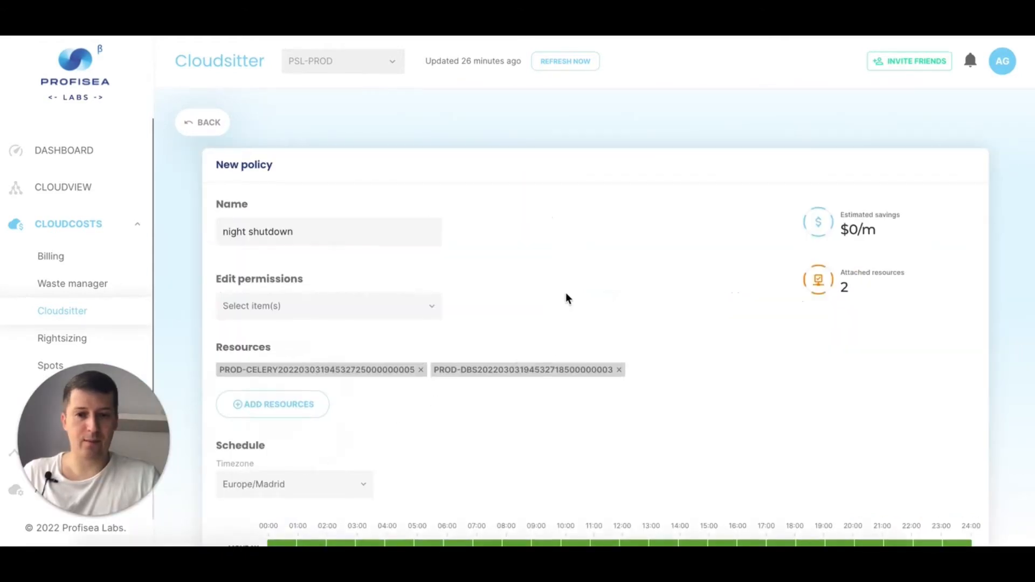
# Schedule sleeping all day Saturday and Sunday, and Monday to Friday from 00:00 to 09:00 and 20:00 to 24:00.
pyautogui.scroll(-3, 565, 292)
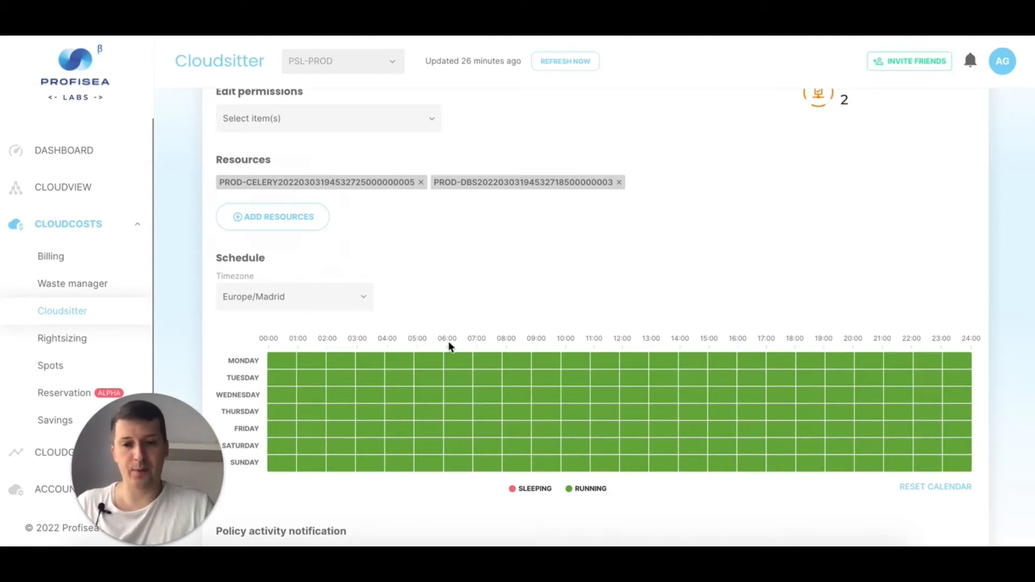
pyautogui.moveTo(514, 362)
pyautogui.mouseDown()
pyautogui.moveTo(512, 476)
pyautogui.moveTo(487, 393)
pyautogui.moveTo(446, 363)
pyautogui.moveTo(454, 472)
pyautogui.moveTo(423, 361)
pyautogui.moveTo(390, 471)
pyautogui.moveTo(366, 465)
pyautogui.mouseUp()
pyautogui.click(244, 449)
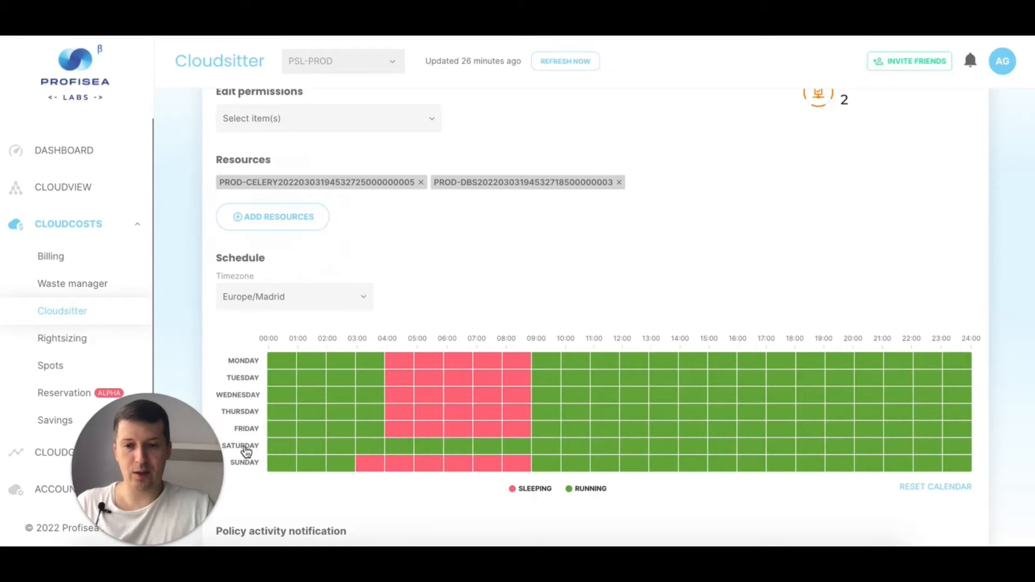
pyautogui.click(244, 450)
pyautogui.click(249, 465)
pyautogui.click(250, 464)
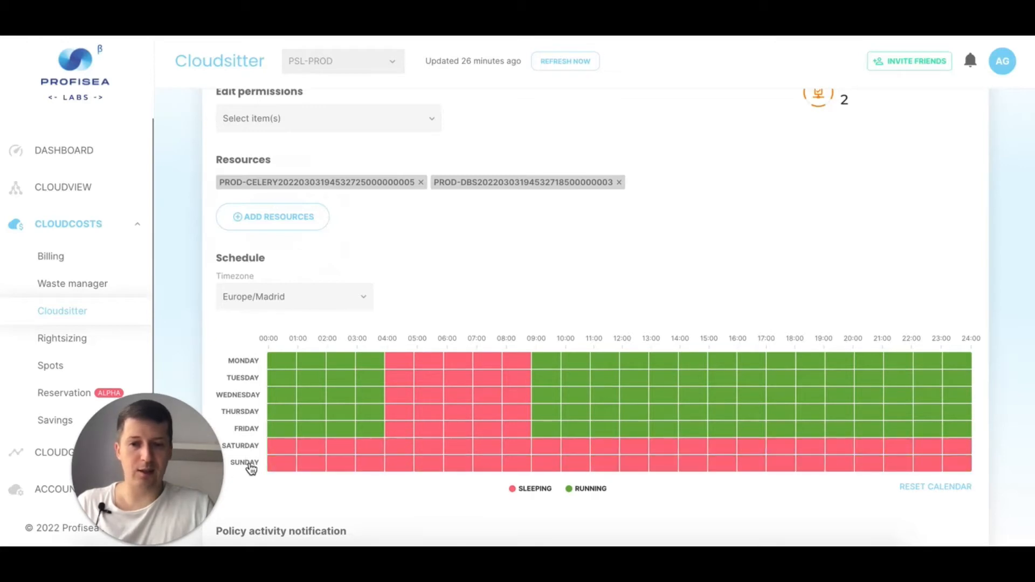
pyautogui.moveTo(281, 360)
pyautogui.mouseDown()
pyautogui.moveTo(389, 370)
pyautogui.moveTo(272, 387)
pyautogui.moveTo(369, 395)
pyautogui.moveTo(361, 418)
pyautogui.moveTo(275, 430)
pyautogui.moveTo(365, 433)
pyautogui.mouseUp()
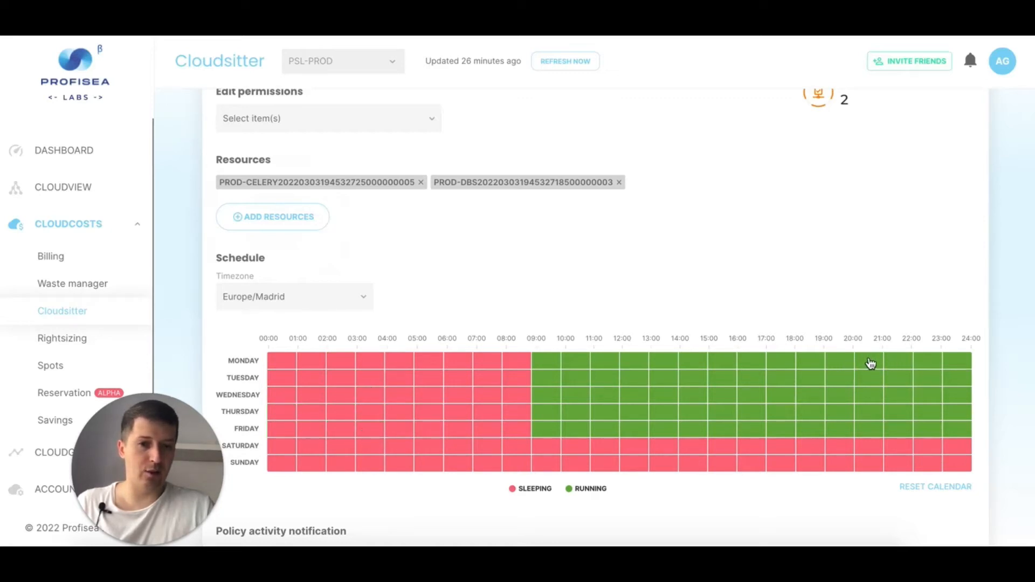
pyautogui.moveTo(870, 364)
pyautogui.mouseDown()
pyautogui.moveTo(975, 353)
pyautogui.moveTo(910, 365)
pyautogui.moveTo(877, 387)
pyautogui.moveTo(947, 388)
pyautogui.moveTo(889, 405)
pyautogui.moveTo(884, 416)
pyautogui.moveTo(964, 429)
pyautogui.moveTo(866, 434)
pyautogui.mouseUp()
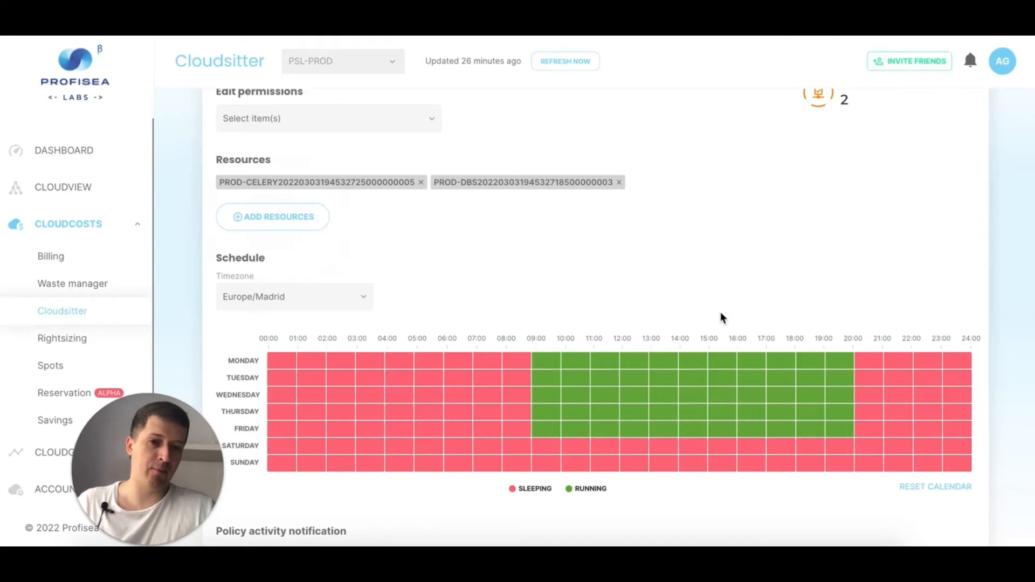
# Check the estimated monthly savings of the new policy.
pyautogui.scroll(3, 720, 312)
pyautogui.scroll(-2, 720, 311)
pyautogui.scroll(2, 720, 311)
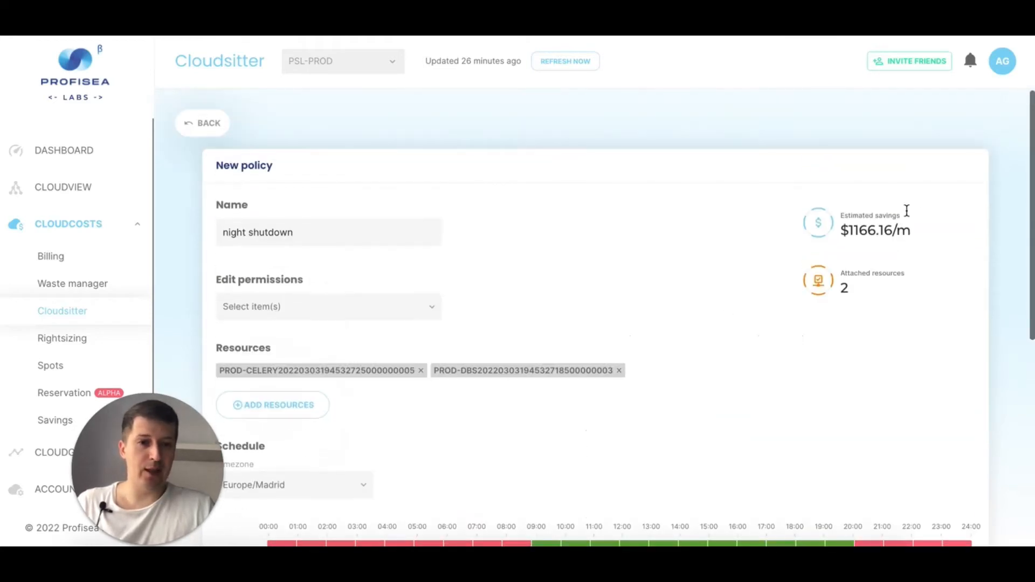
pyautogui.moveTo(907, 215); pyautogui.dragTo(840, 216)
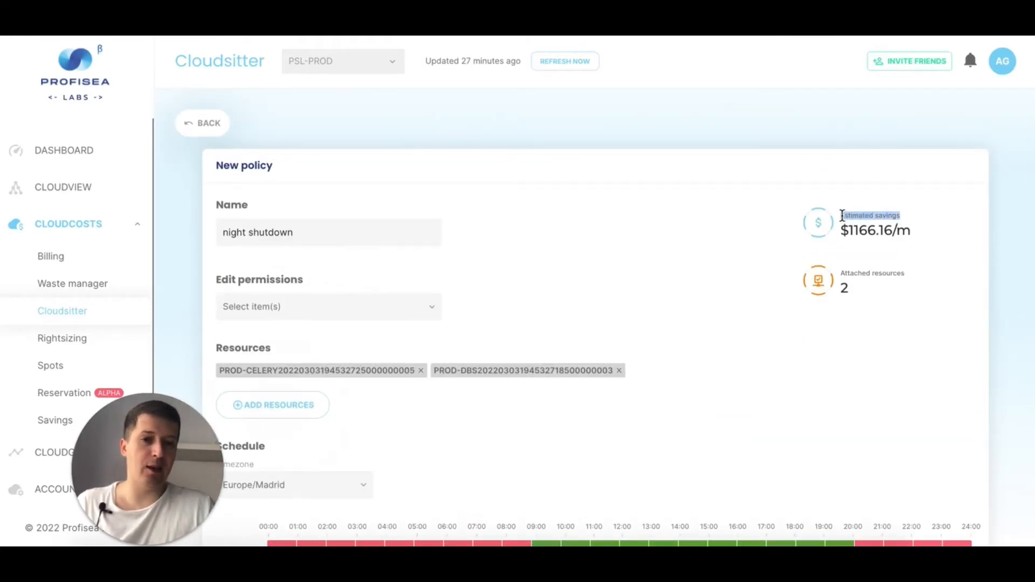
pyautogui.click(895, 257)
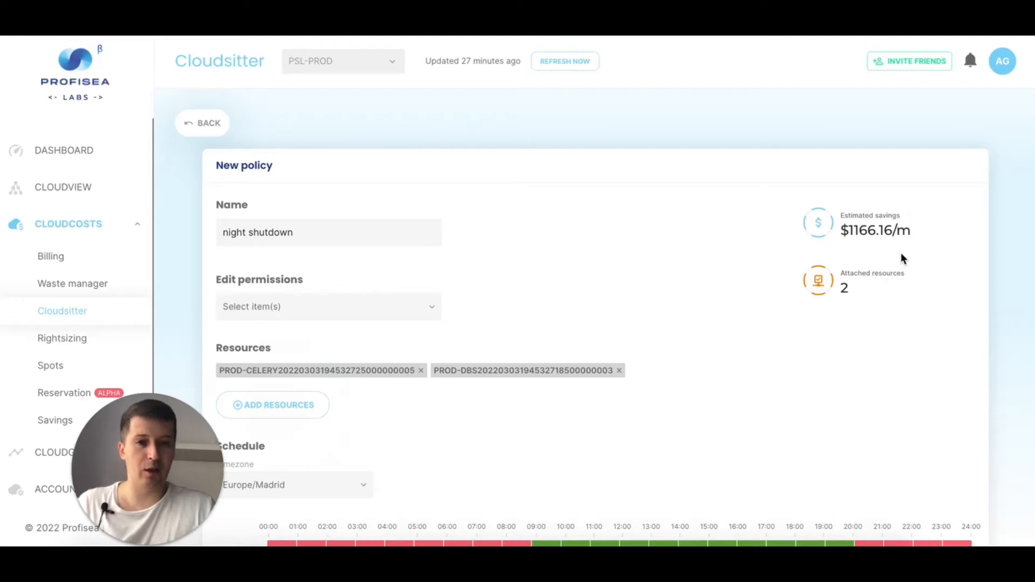
# Review the attached resources, the weekly schedule and the policy activity notification settings.
pyautogui.scroll(-3, 879, 256)
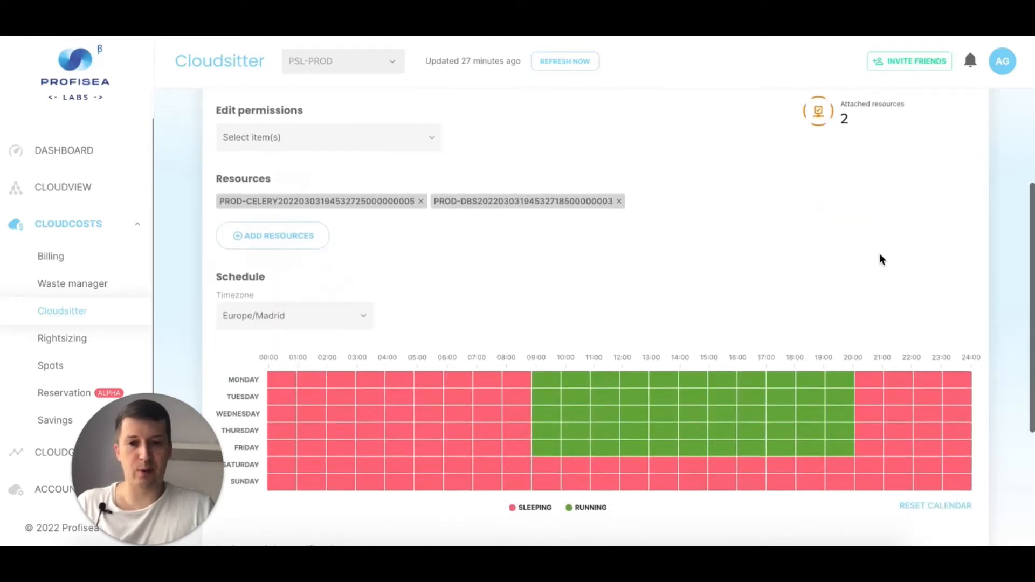
pyautogui.scroll(1, 554, 279)
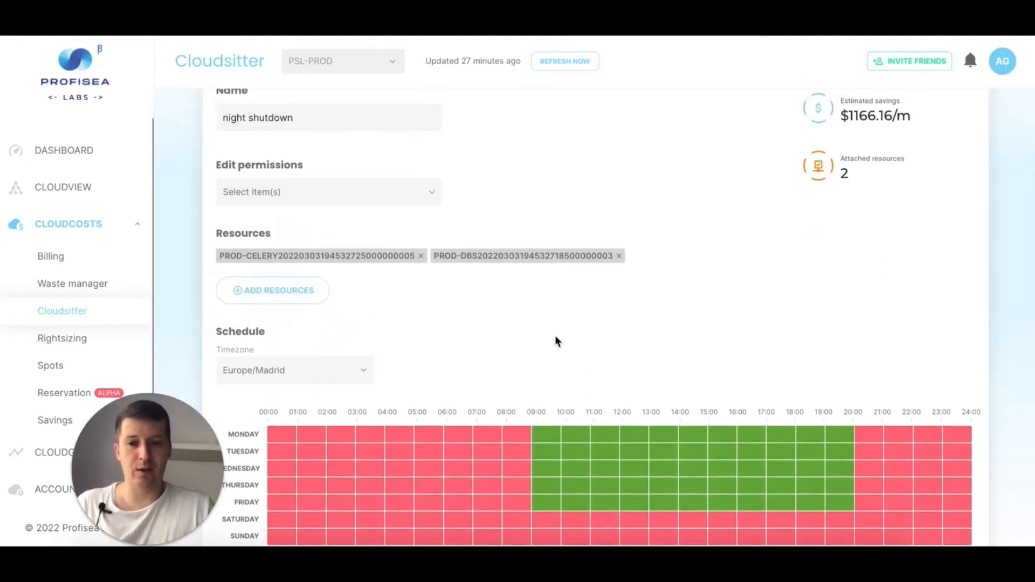
pyautogui.scroll(-2, 555, 338)
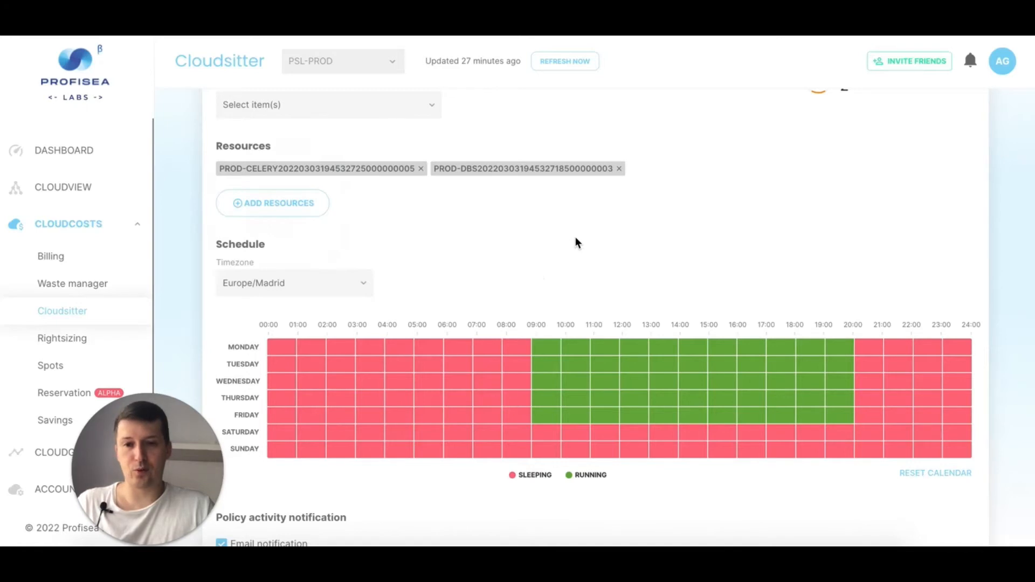
pyautogui.scroll(3, 575, 240)
pyautogui.scroll(-6, 576, 243)
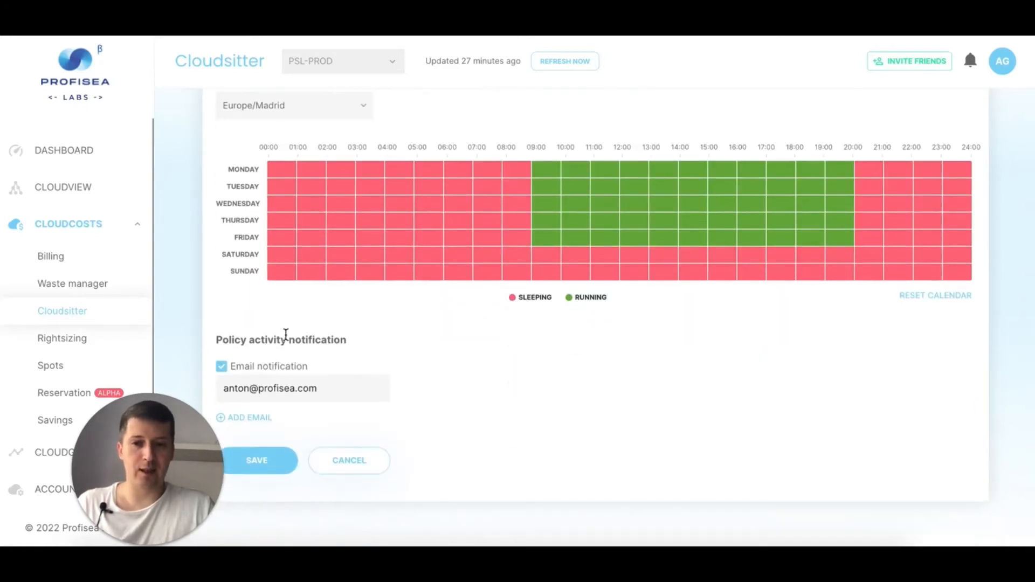
pyautogui.moveTo(241, 340); pyautogui.dragTo(396, 346)
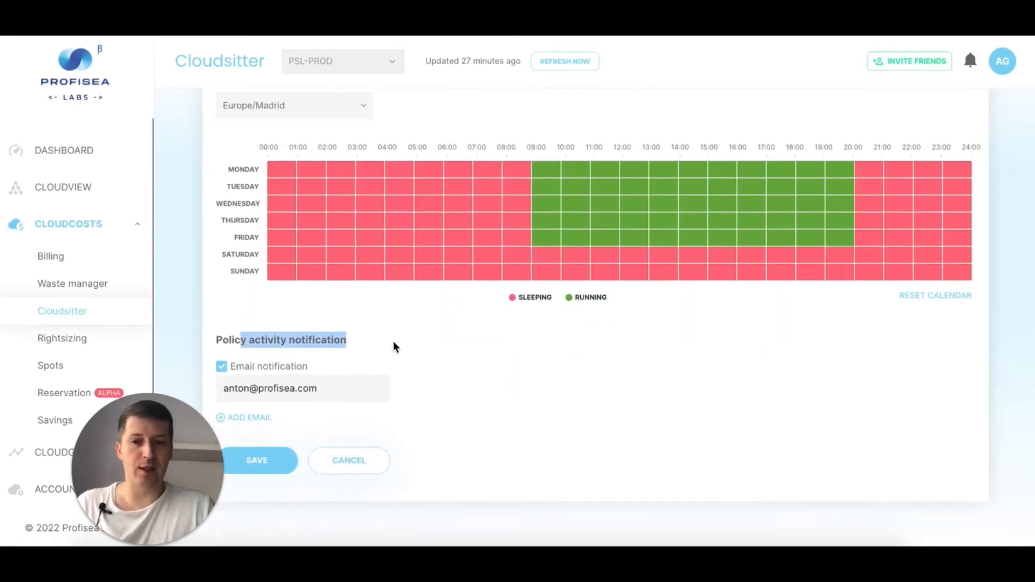
pyautogui.click(431, 344)
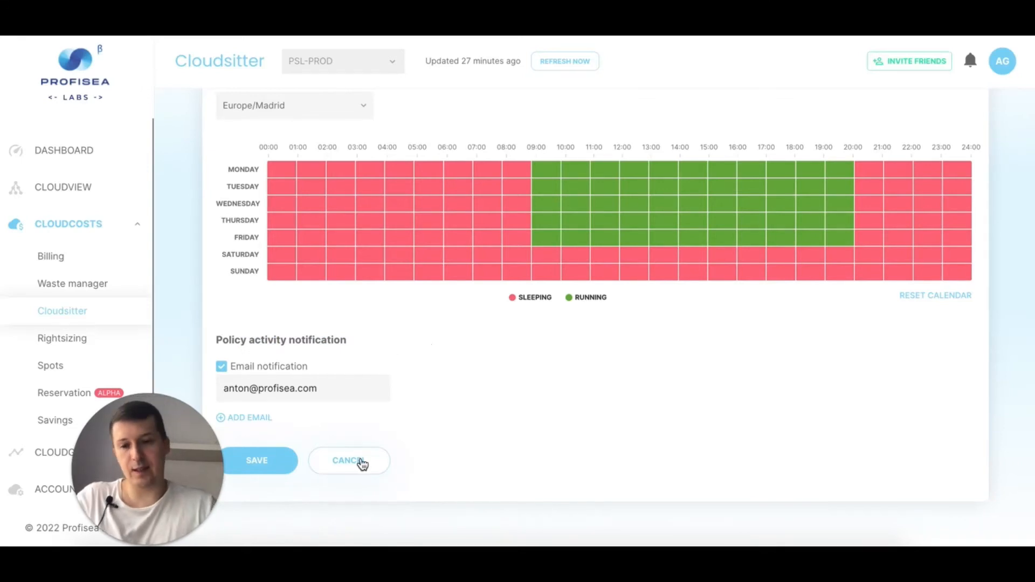
# Leave the new policy form without saving and return to the policies list.
pyautogui.scroll(5, 451, 382)
pyautogui.scroll(-2, 451, 383)
pyautogui.scroll(5, 451, 382)
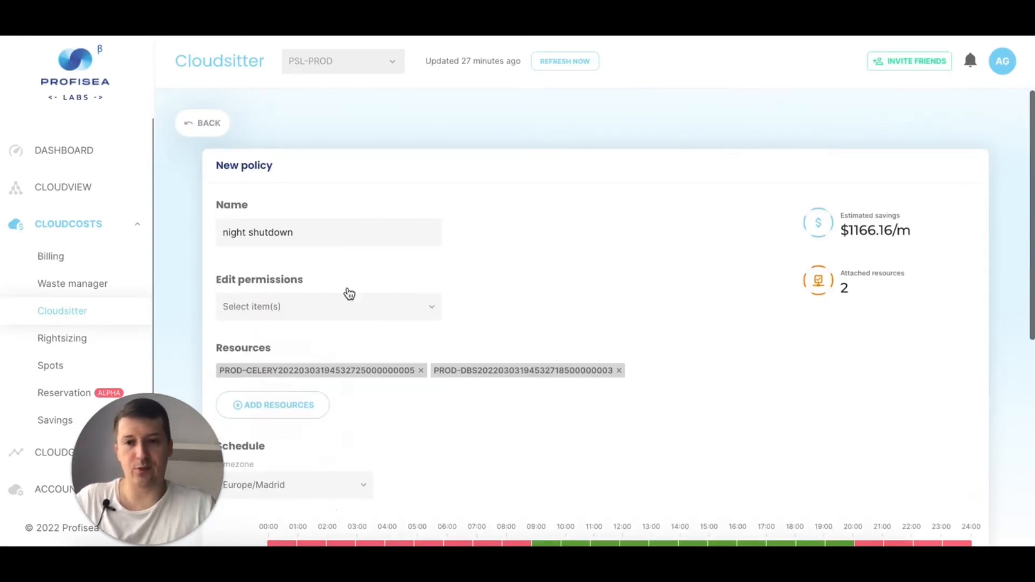
pyautogui.click(216, 132)
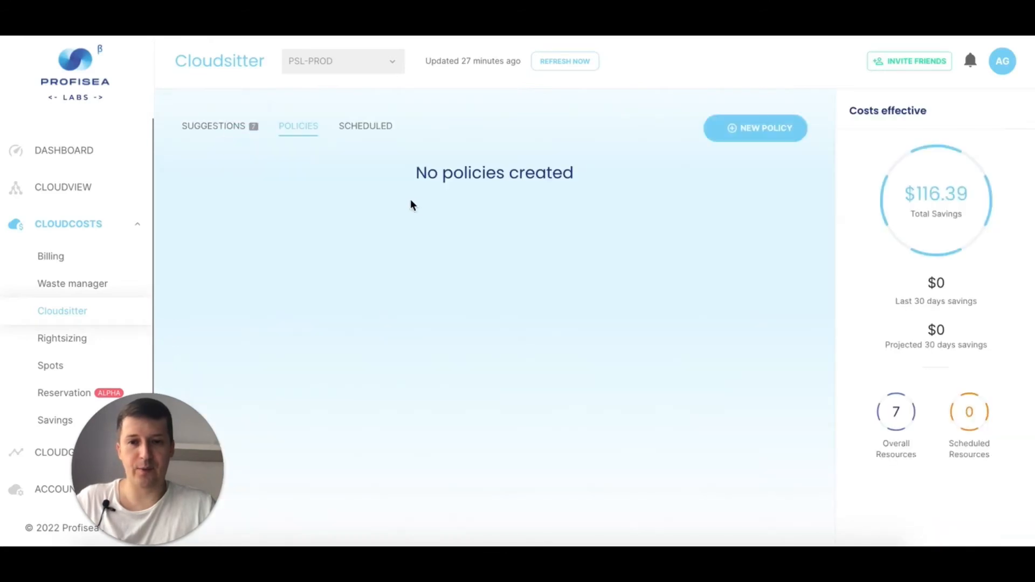
# Switch to the PS STG and DEV account and display its policies.
pyautogui.click(373, 73)
pyautogui.click(323, 122)
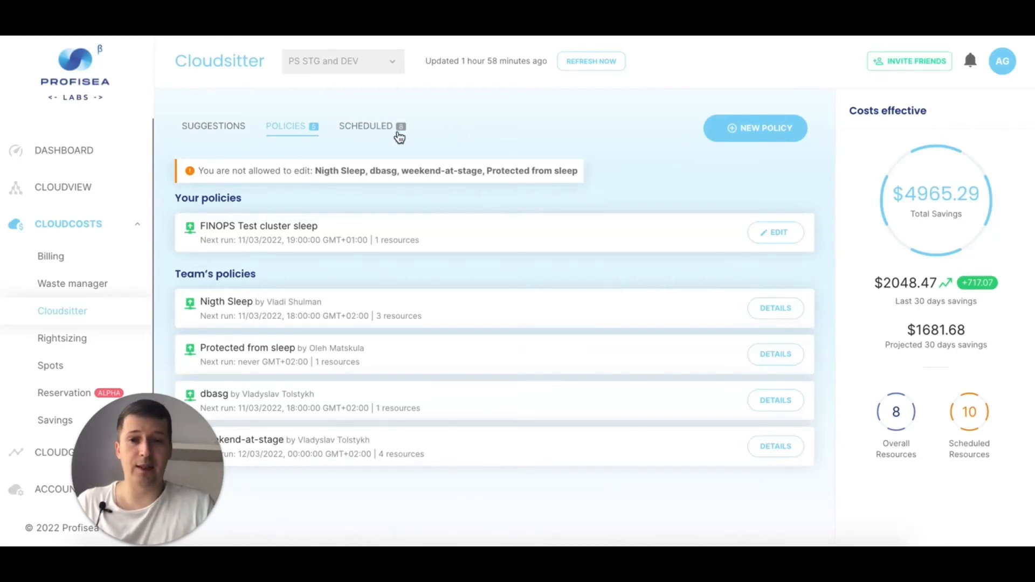
# Examine the scheduled resources with their costs, states and assigned policies, including the finops-worker node group.
pyautogui.click(375, 133)
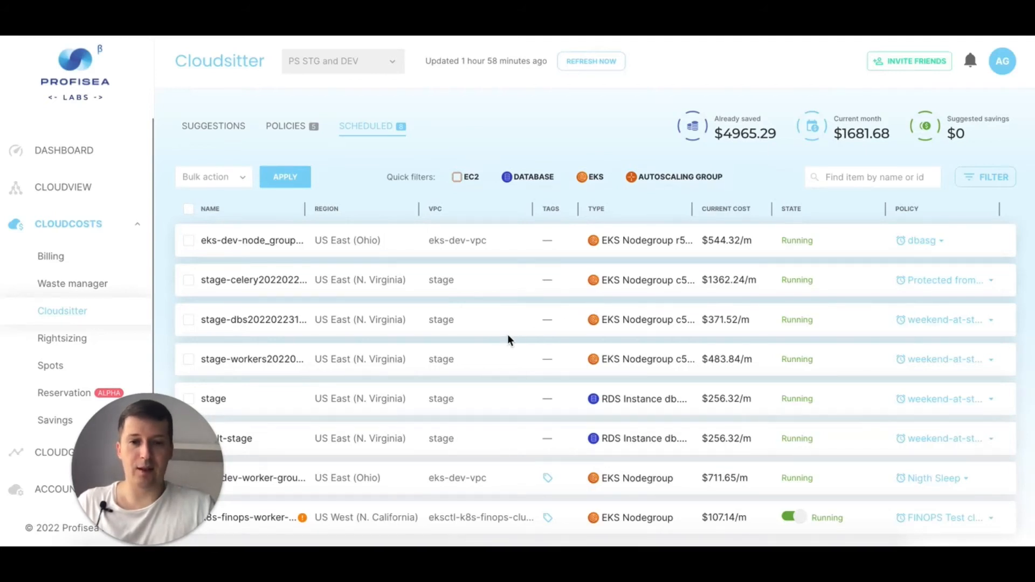
pyautogui.scroll(-1, 570, 322)
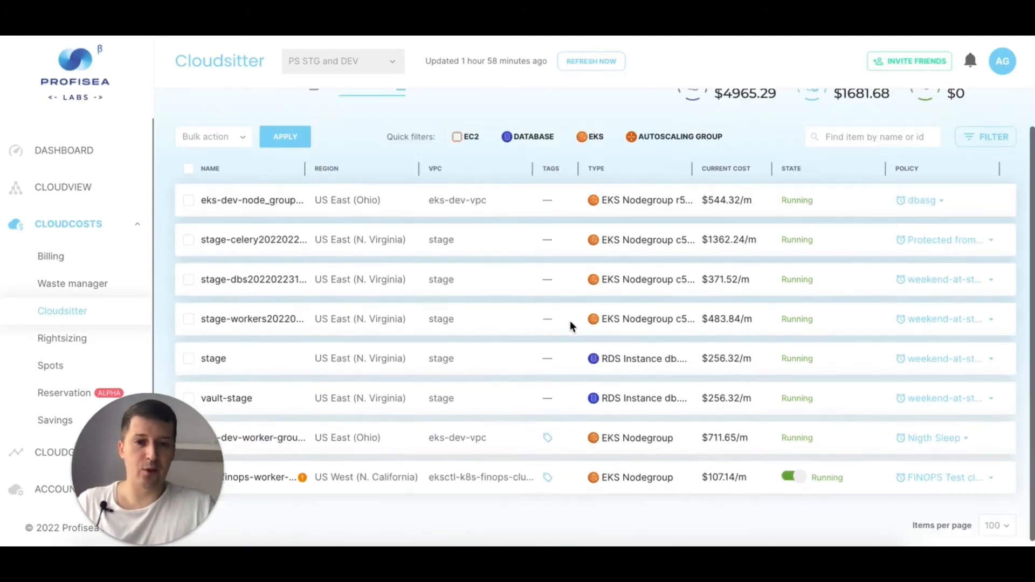
pyautogui.scroll(1, 718, 322)
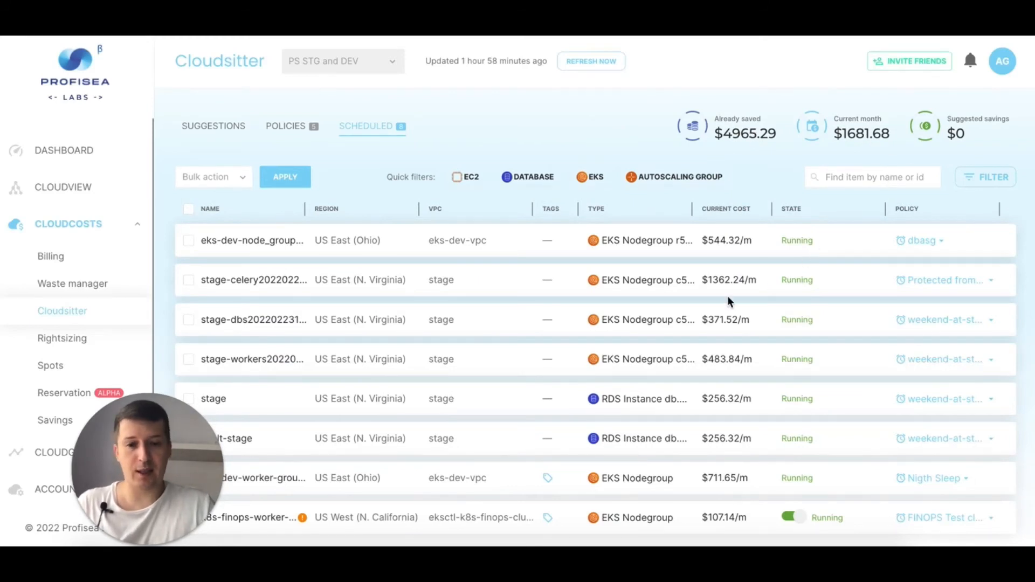
pyautogui.scroll(-2, 726, 295)
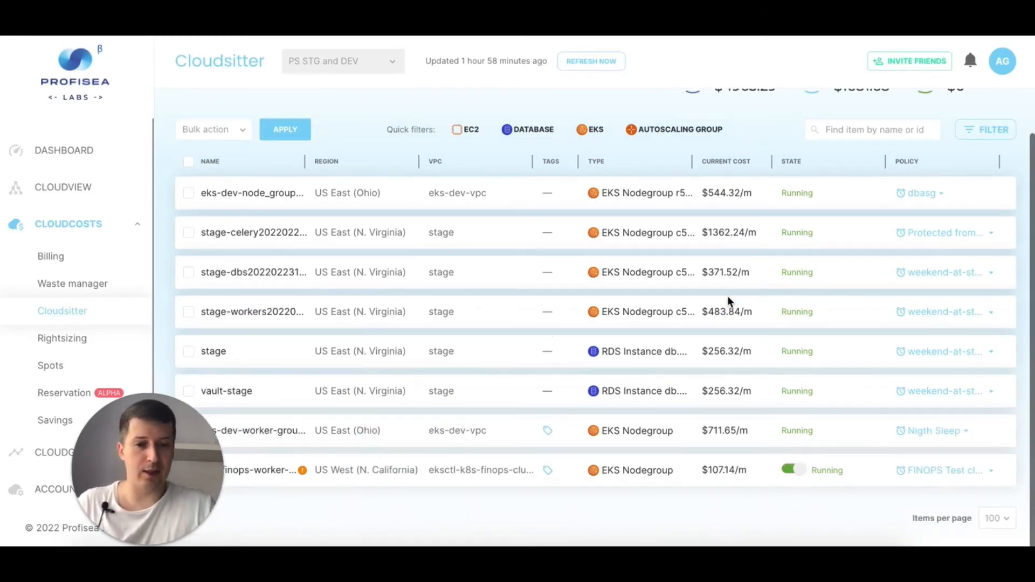
pyautogui.doubleClick(272, 473)
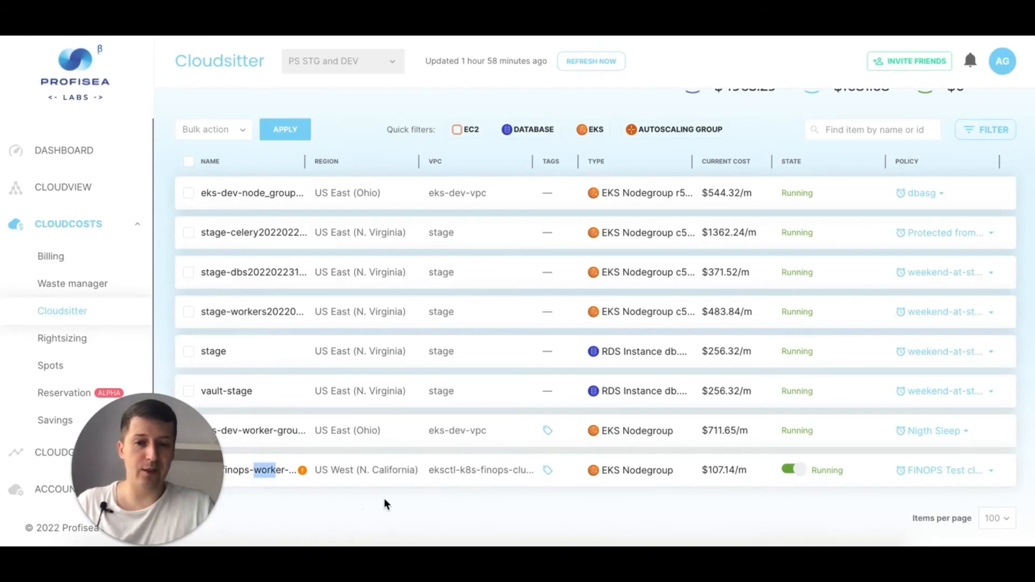
pyautogui.click(272, 470)
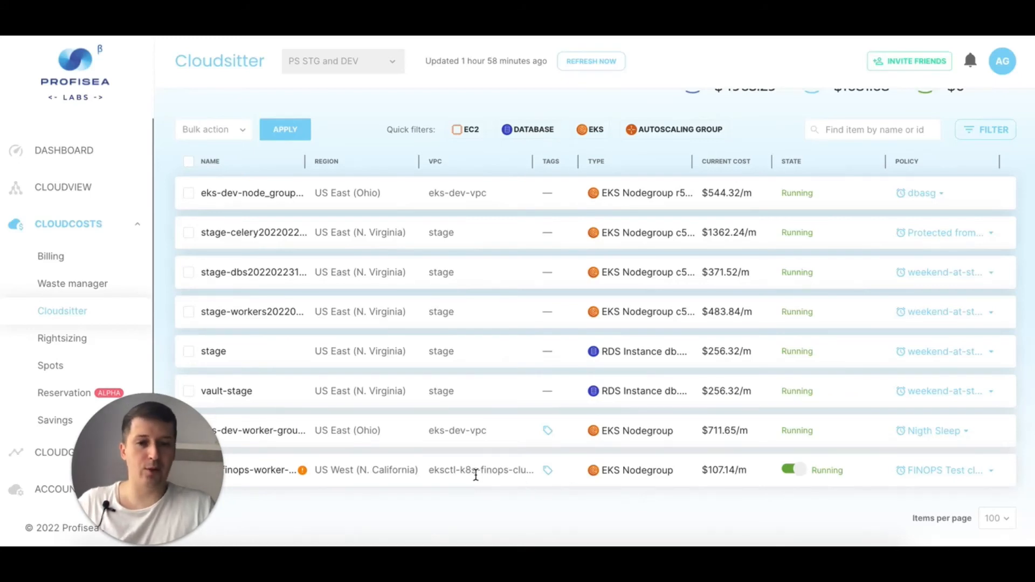
# Open the settings for pausing the FINOPS Test cluster sleep policy on the k8s-finops-worker-Node resource.
pyautogui.click(963, 474)
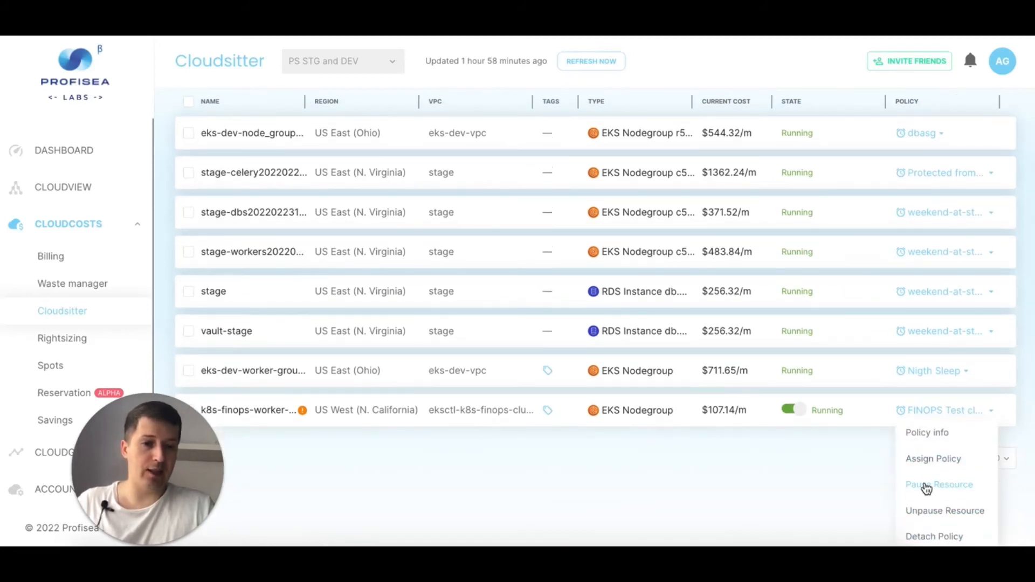
pyautogui.click(935, 485)
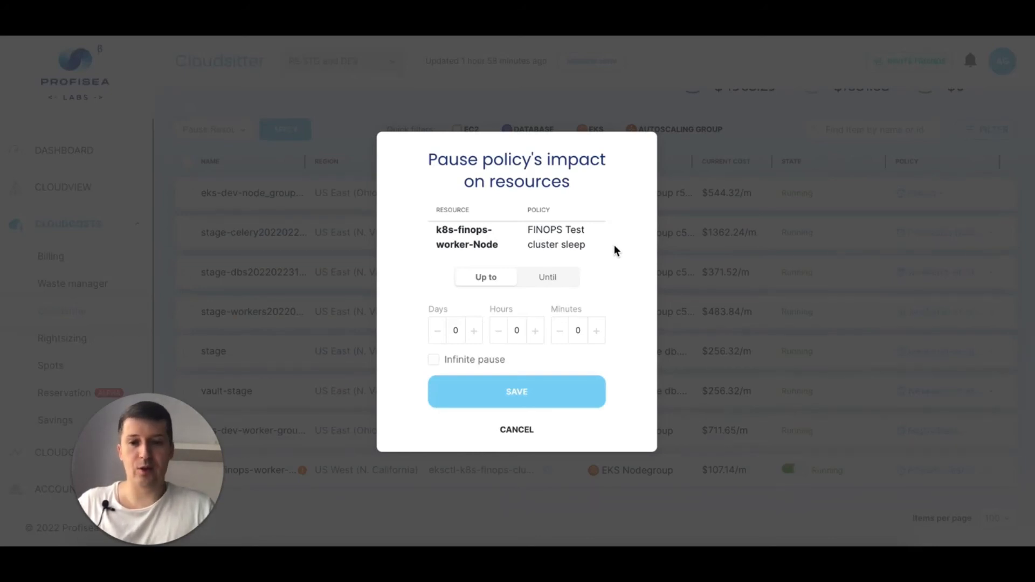
# Try a pause duration of 2 days and the infinite pause option for the resource.
pyautogui.click(473, 331)
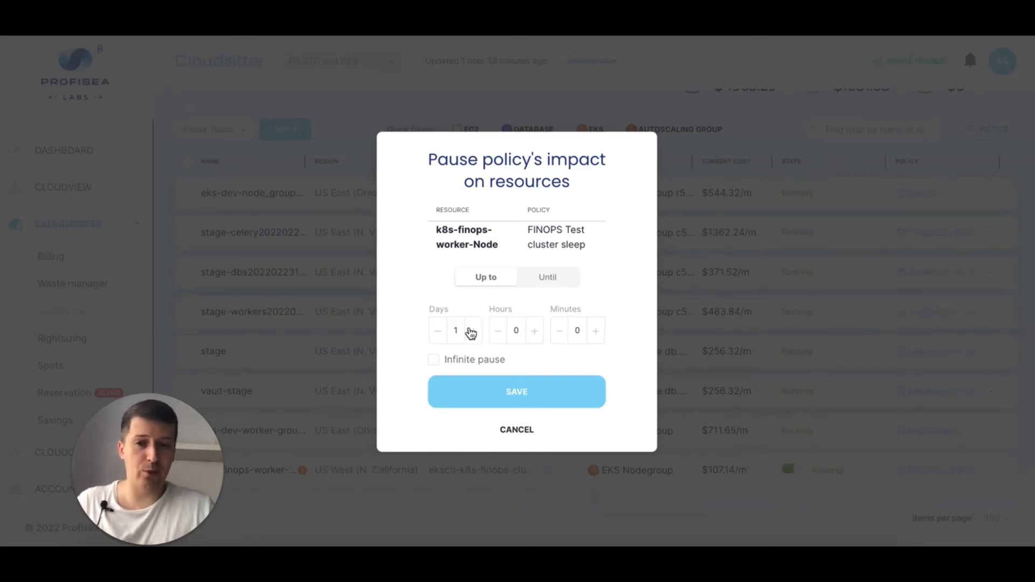
pyautogui.click(473, 331)
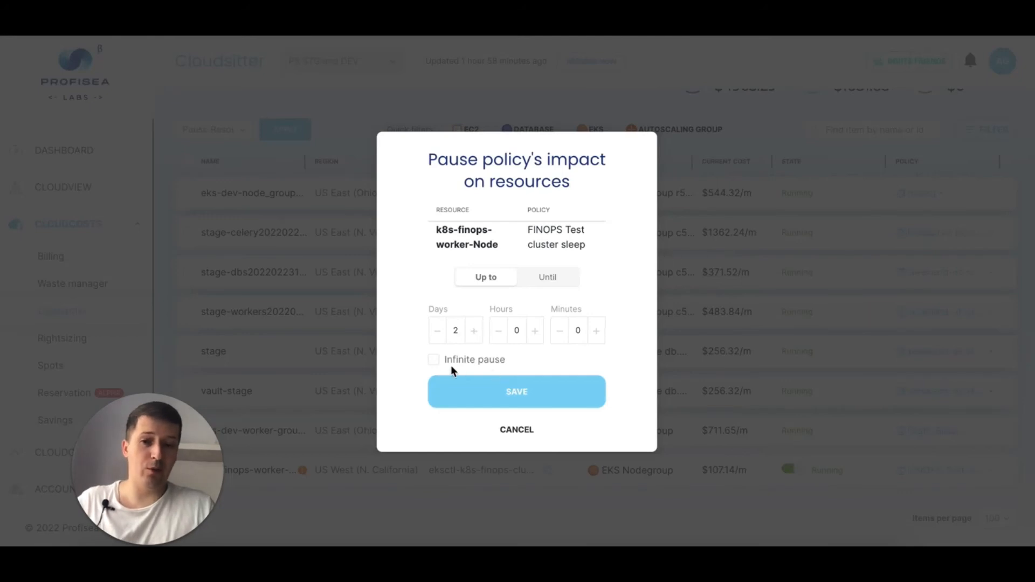
pyautogui.click(434, 361)
pyautogui.click(434, 361)
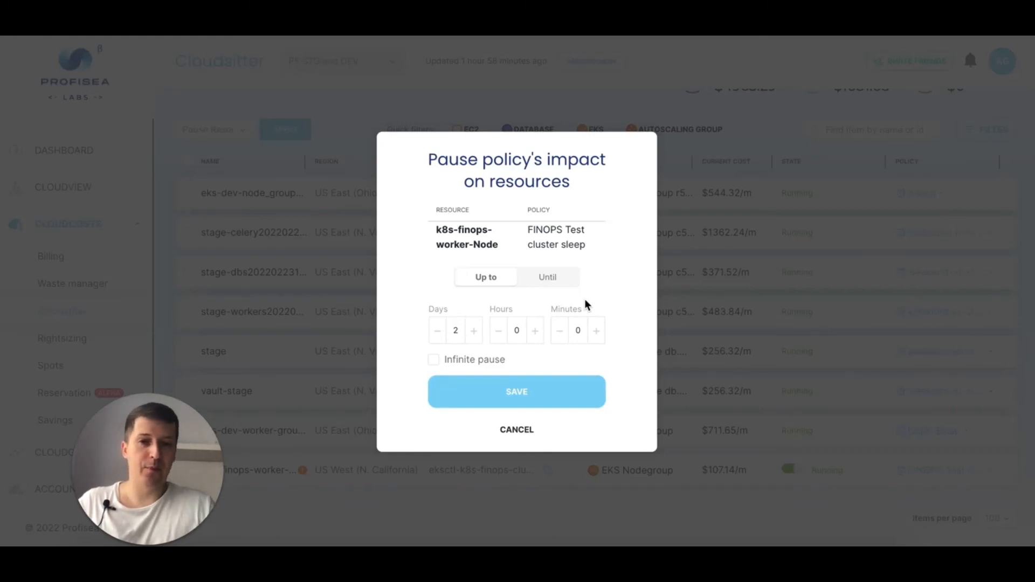
# Pause the policy's impact until 2022-03-14 at 08:00, save it and check the indicator beside the k8s-finops-worker resource.
pyautogui.click(548, 280)
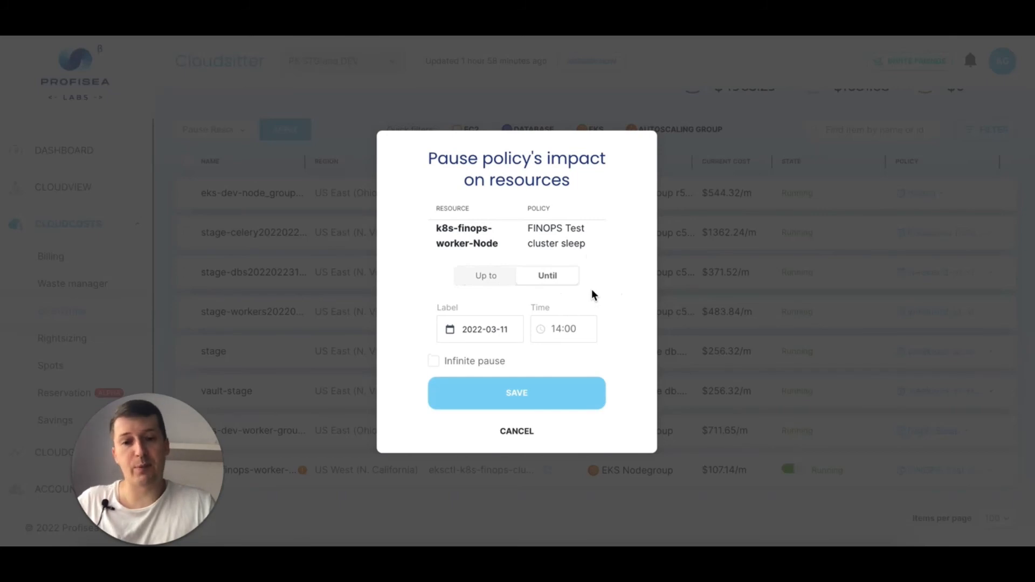
pyautogui.click(475, 330)
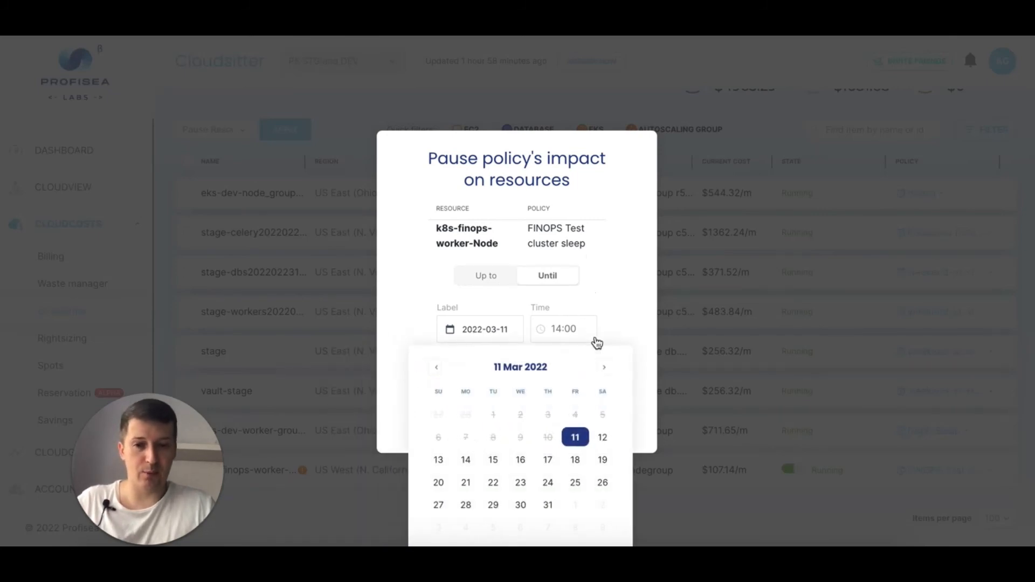
pyautogui.click(464, 465)
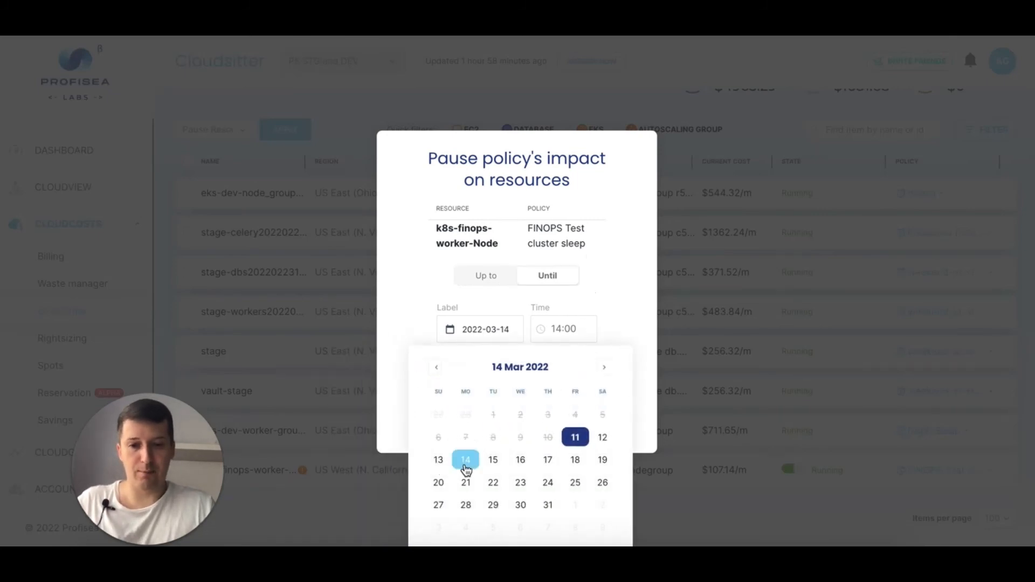
pyautogui.click(562, 331)
pyautogui.scroll(-5, 572, 240)
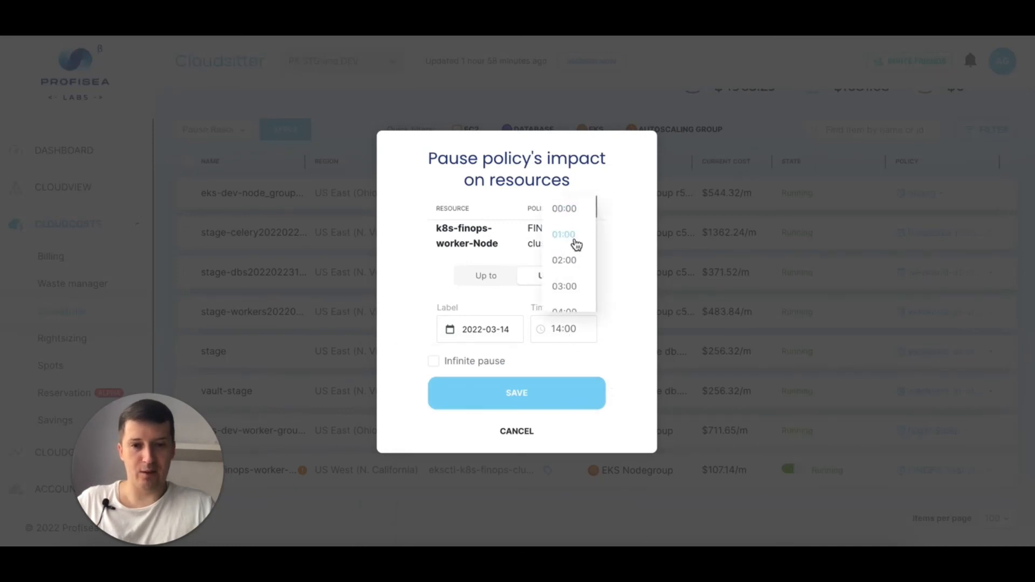
pyautogui.click(573, 242)
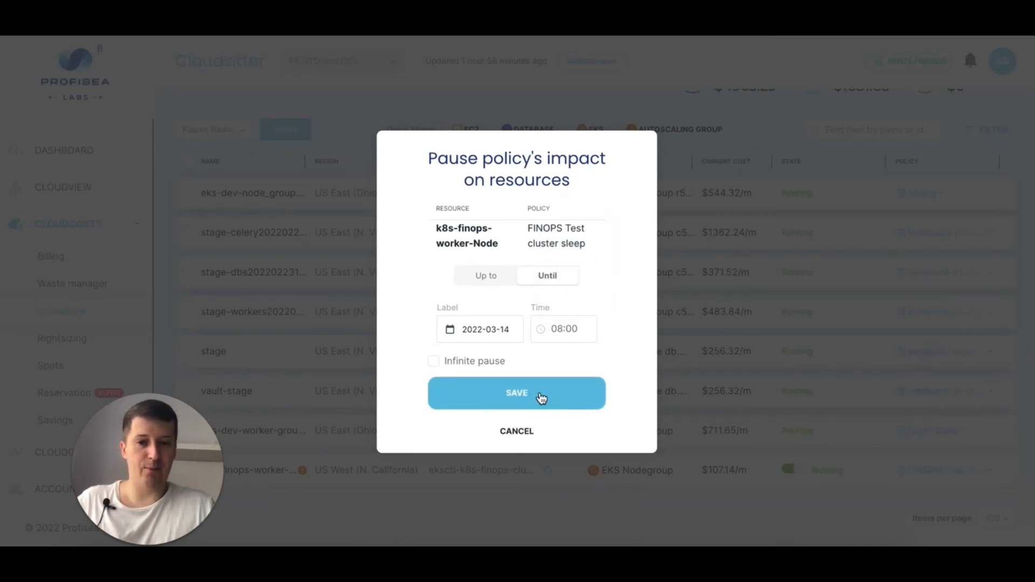
pyautogui.click(537, 396)
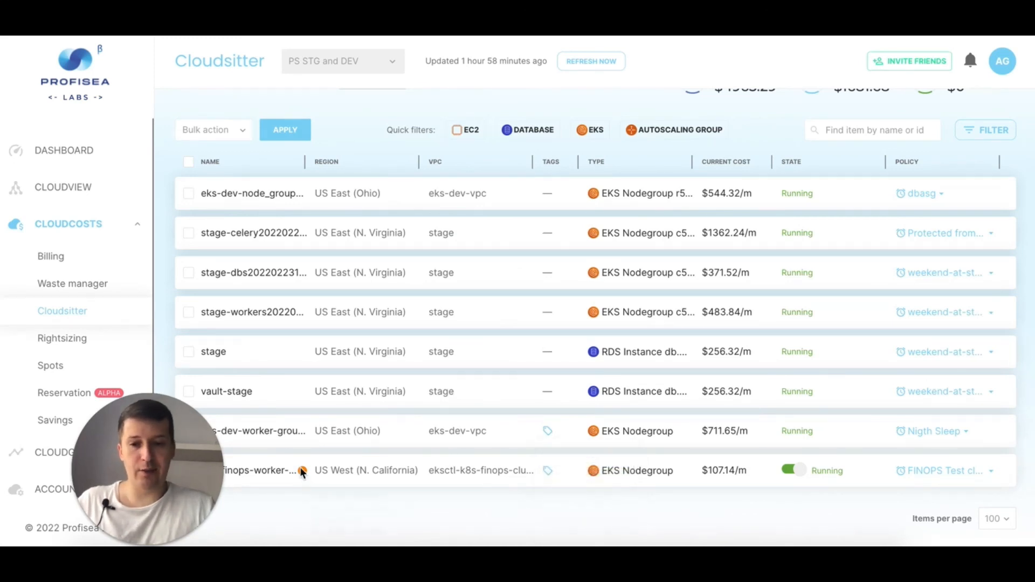
pyautogui.moveTo(303, 477)
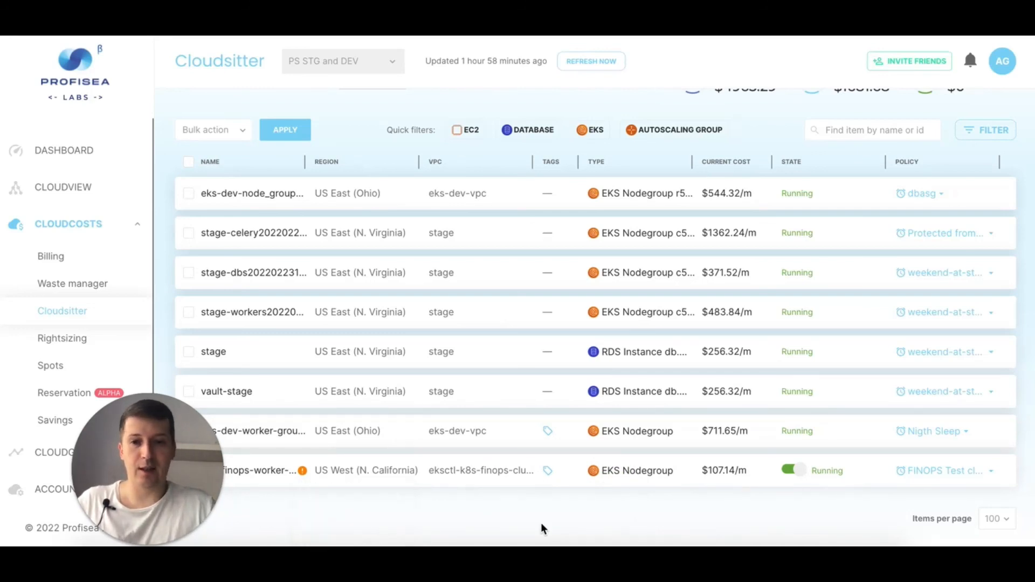
pyautogui.scroll(1, 521, 389)
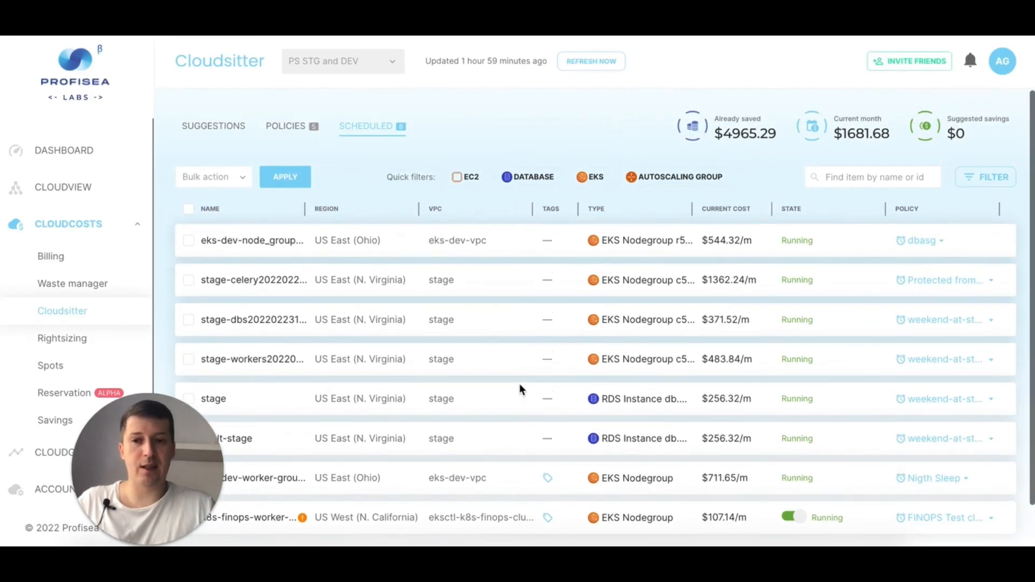